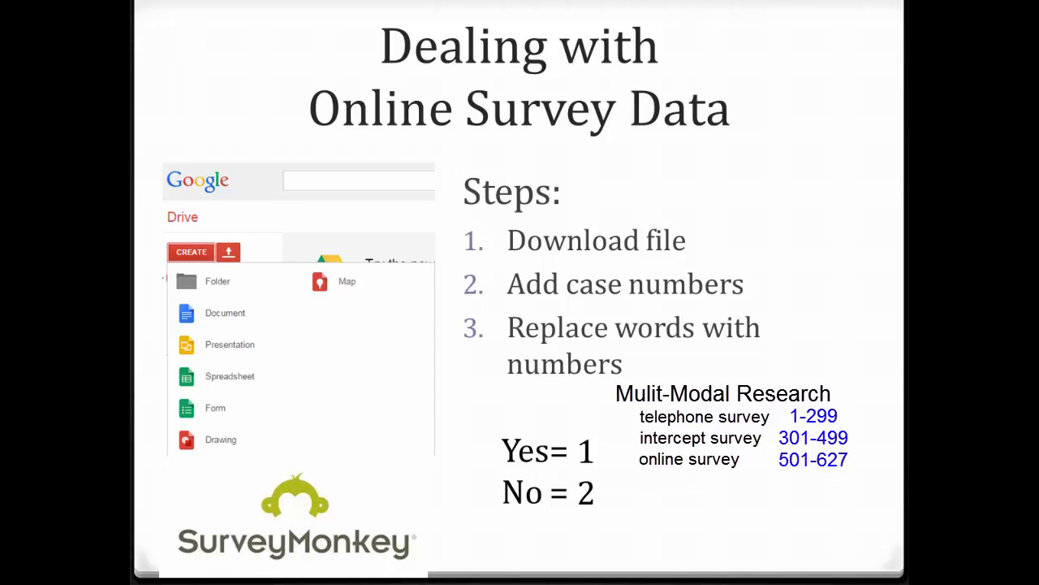
pyautogui.press('Right')
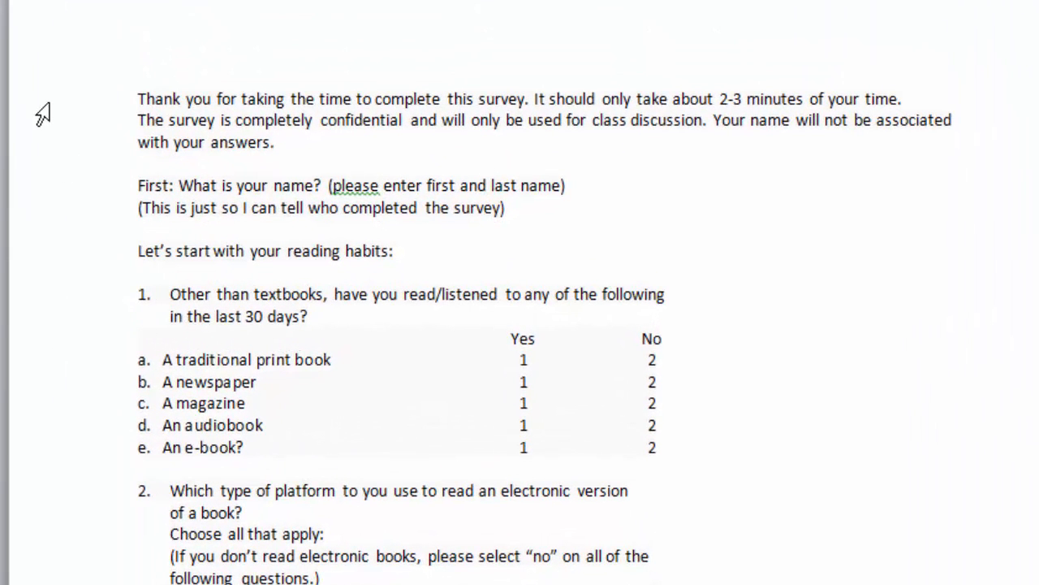
# Step: Review the answer codes in the survey questionnaire, from the Yes/No items of question 1 to the comparison ratings of question 6
pyautogui.moveTo(74, 292); pyautogui.dragTo(77, 457)
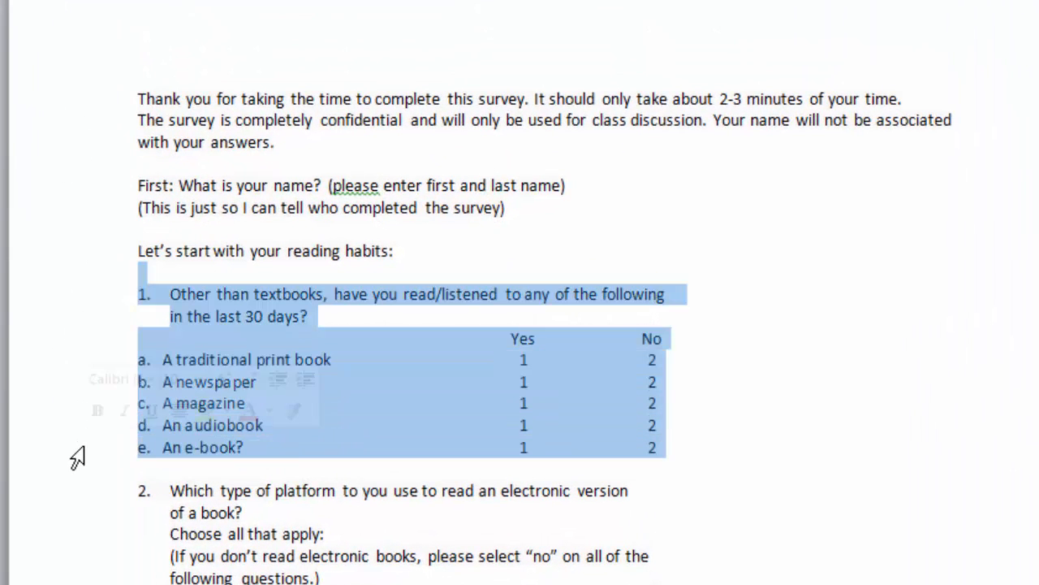
pyautogui.scroll(-5, 77, 457)
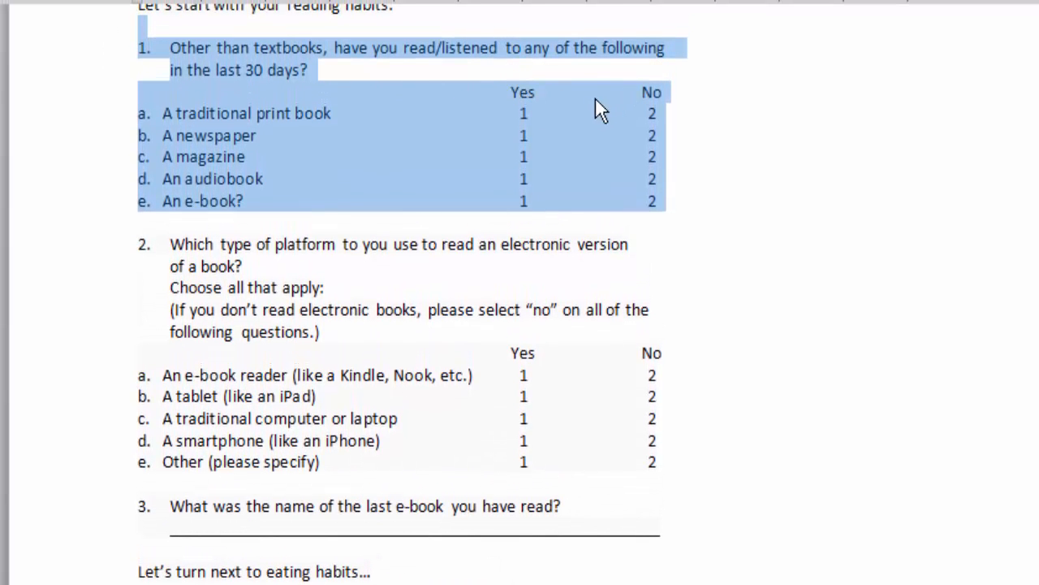
pyautogui.click(390, 416)
pyautogui.scroll(-8, 390, 416)
pyautogui.moveTo(38, 337); pyautogui.dragTo(51, 491)
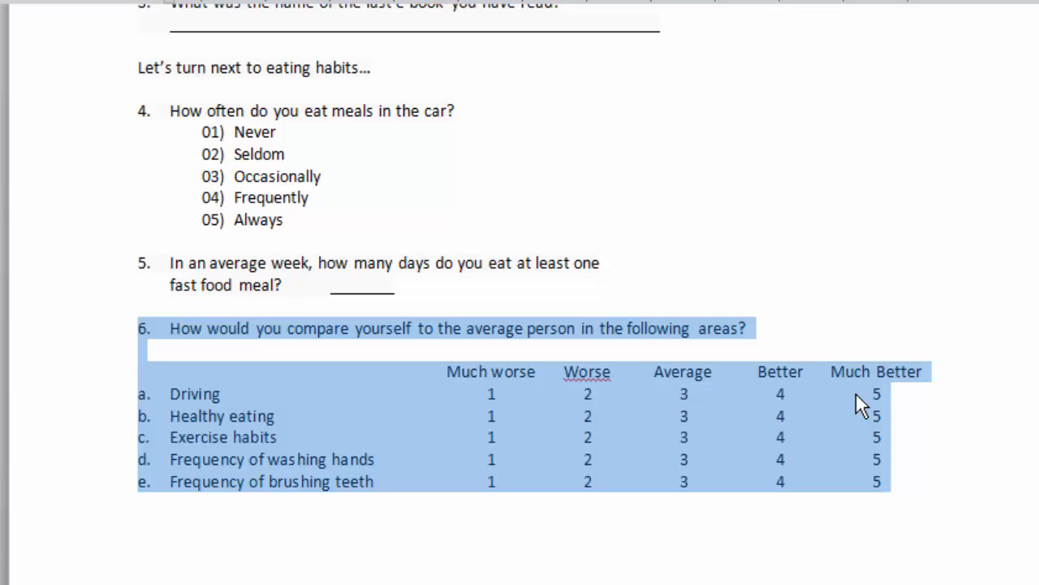
pyautogui.scroll(10, 805, 394)
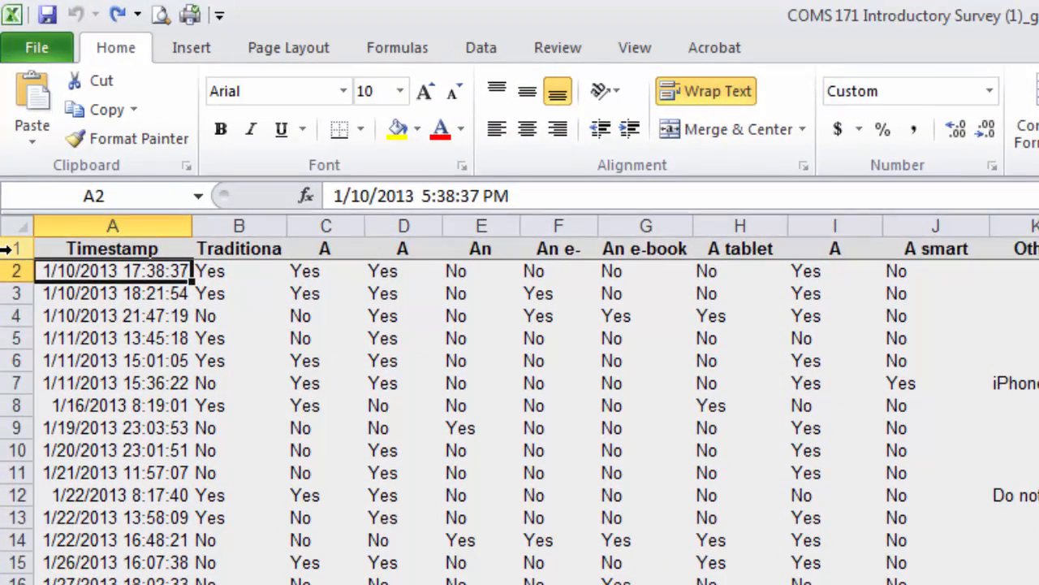
# Step: Switch to the survey workbook in Excel and check its row 1 headings against the questionnaire, including the Timestamp column
pyautogui.click(7, 122)
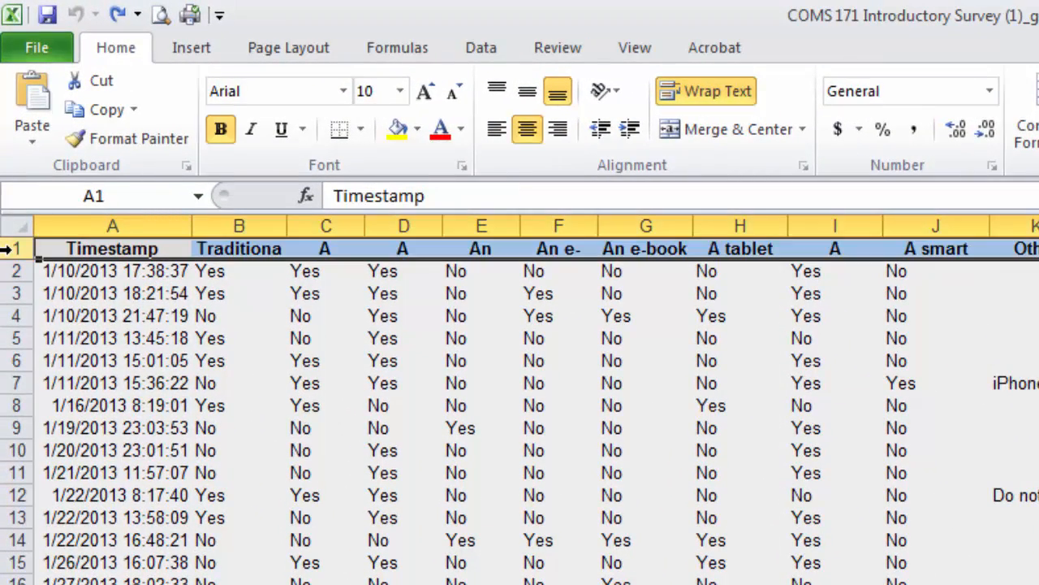
pyautogui.click(241, 249)
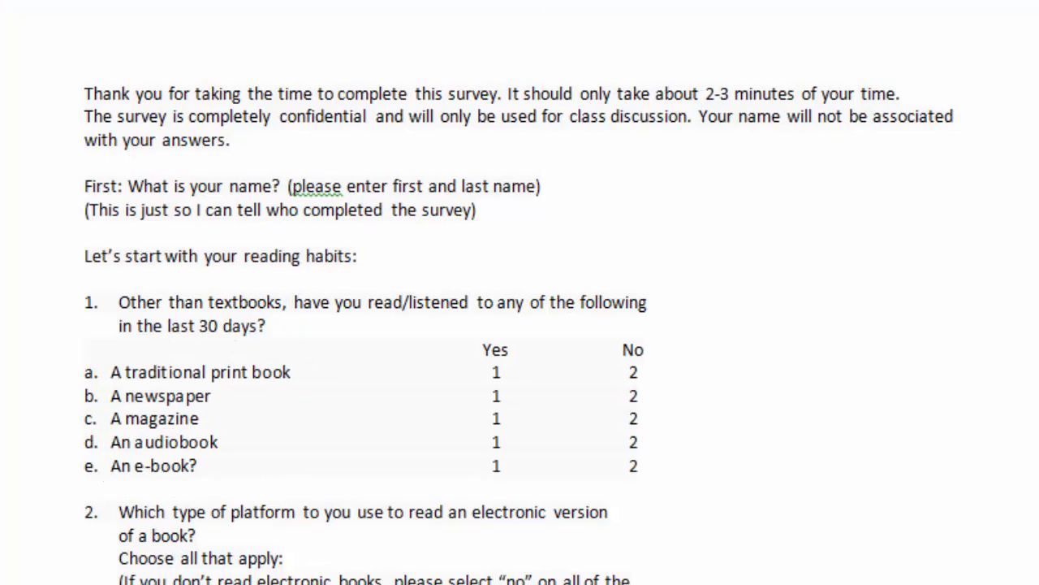
pyautogui.click(19, 377)
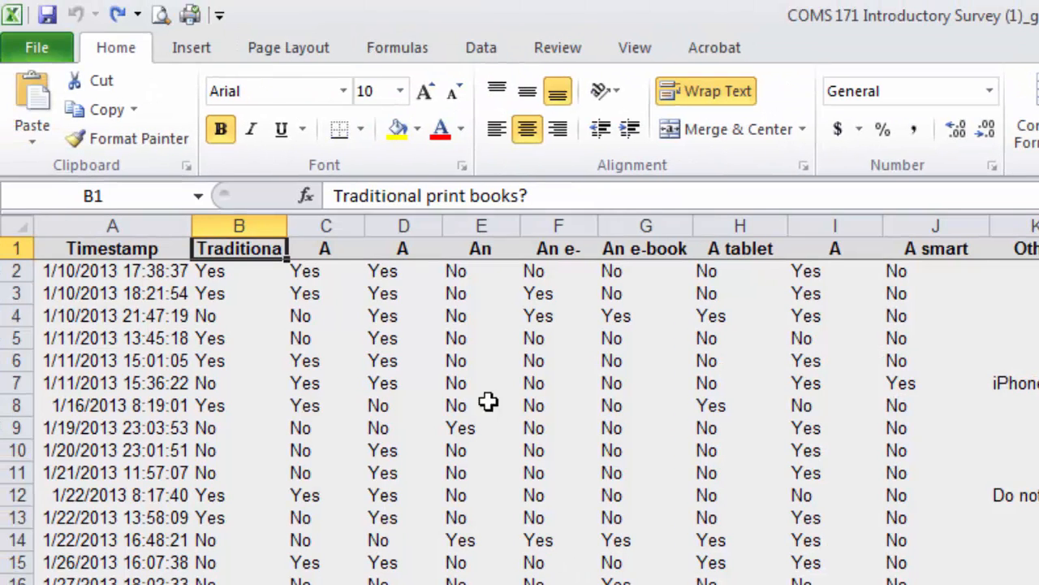
pyautogui.click(326, 250)
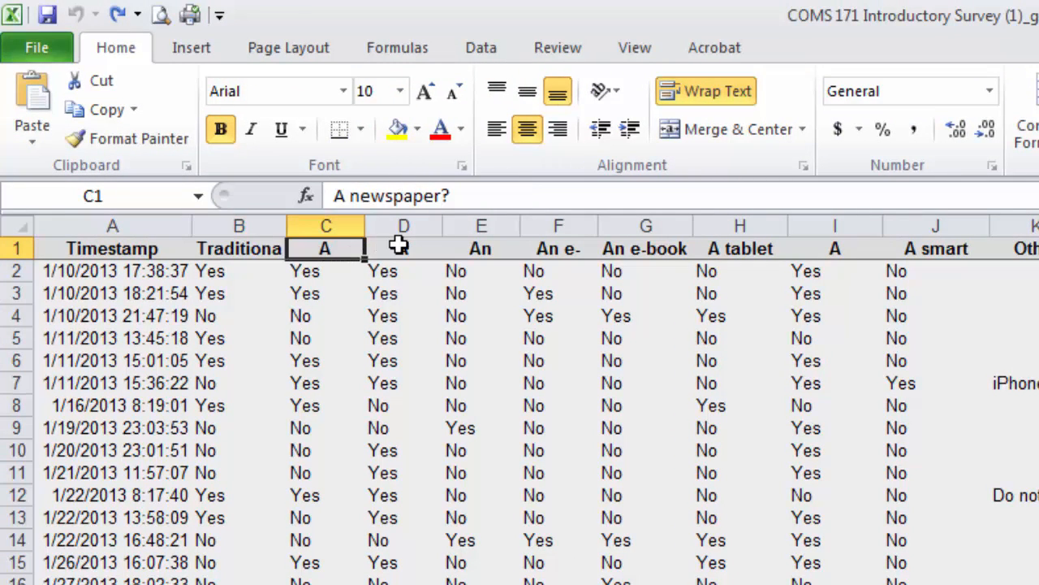
pyautogui.click(399, 245)
pyautogui.click(482, 246)
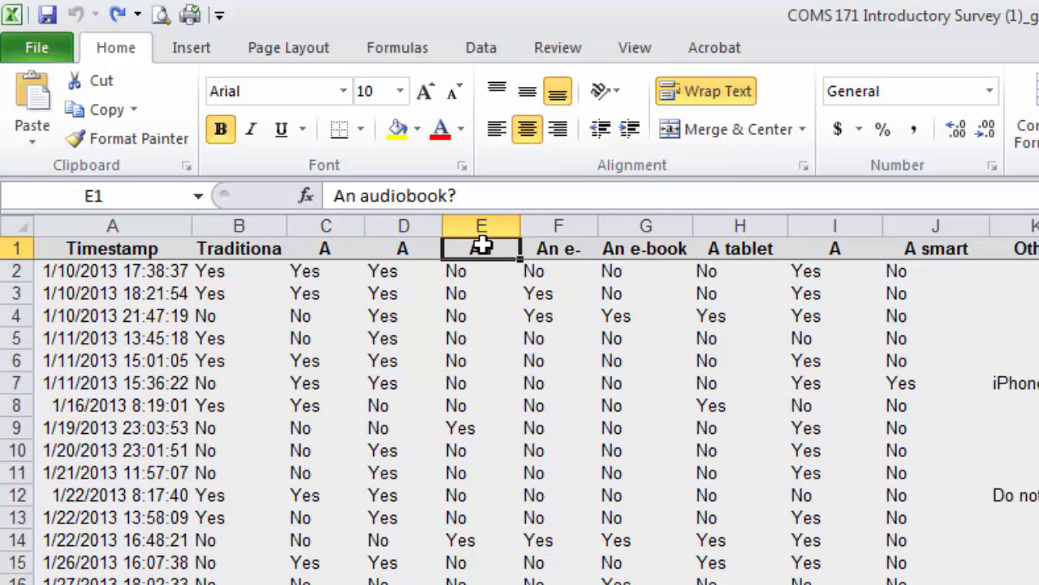
pyautogui.click(148, 217)
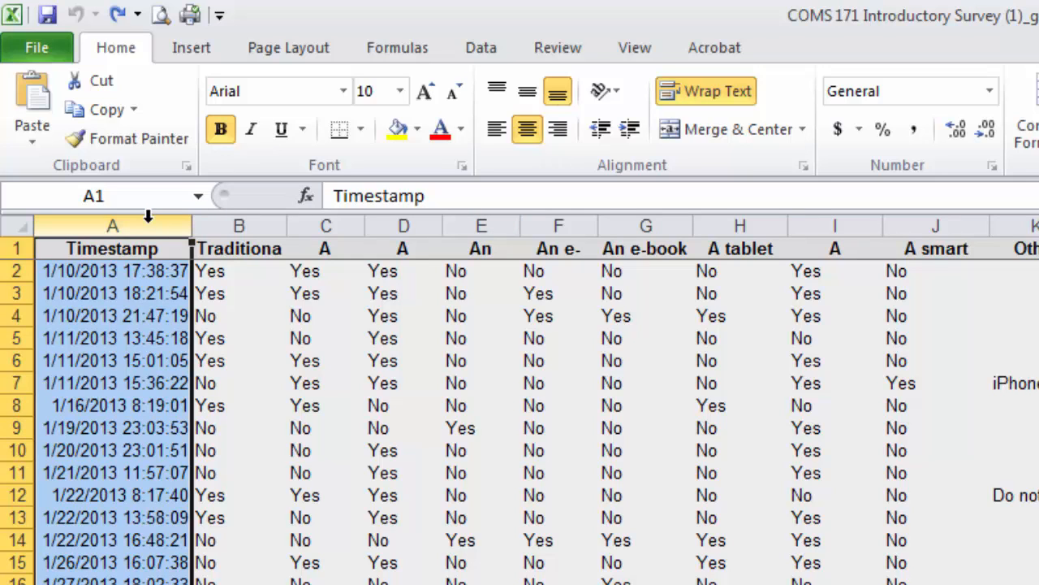
pyautogui.click(56, 273)
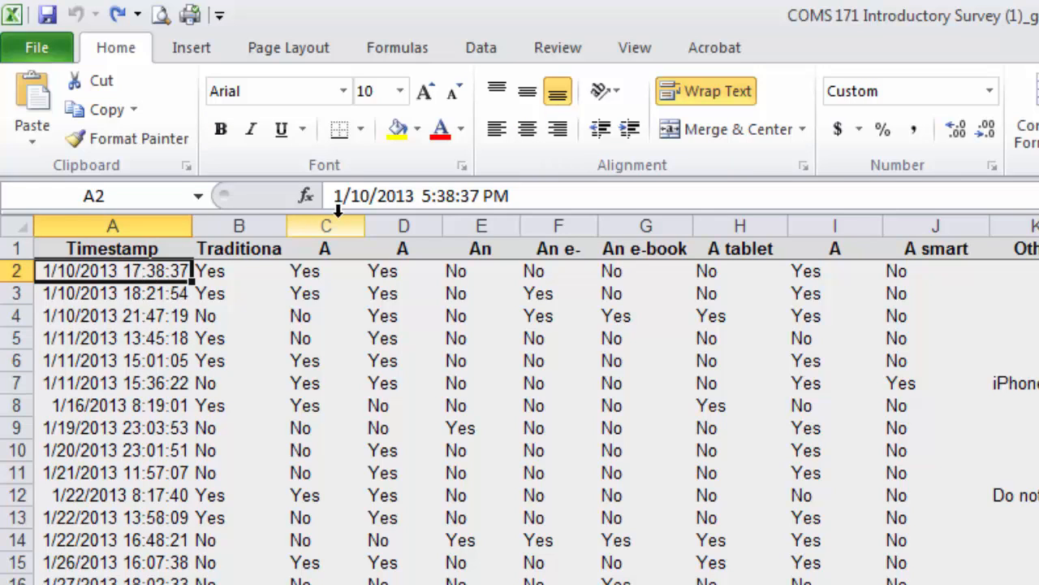
# Step: Insert a new column before the Timestamp column and give it the heading "case"
pyautogui.click(140, 226)
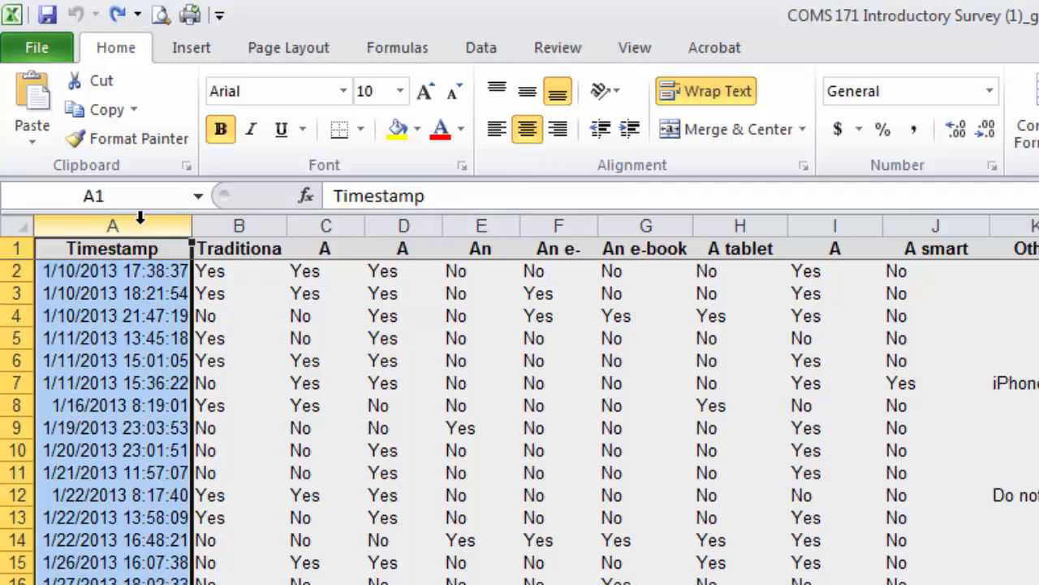
pyautogui.rightClick(142, 230)
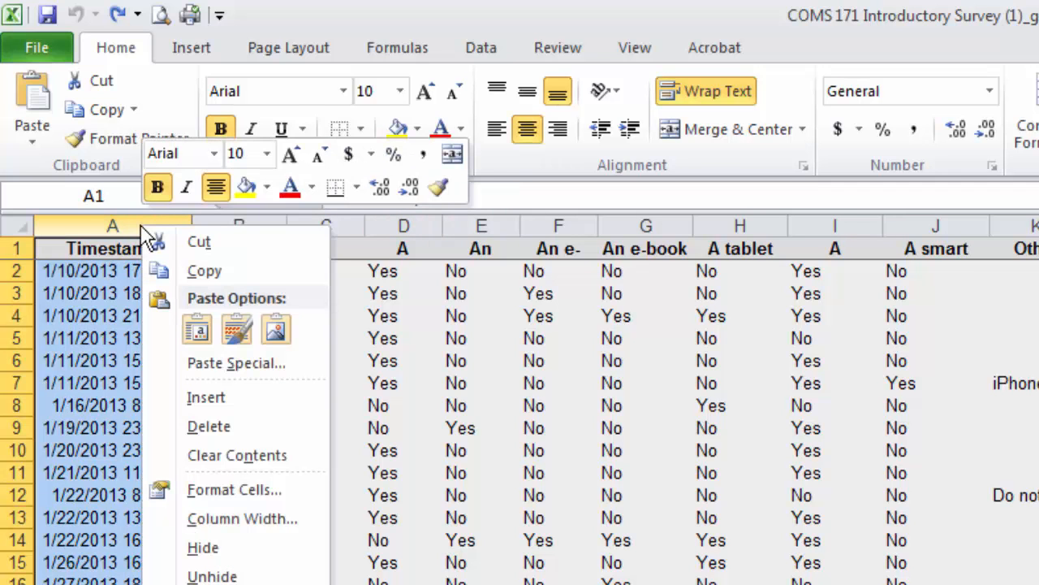
pyautogui.click(195, 397)
pyautogui.click(140, 250)
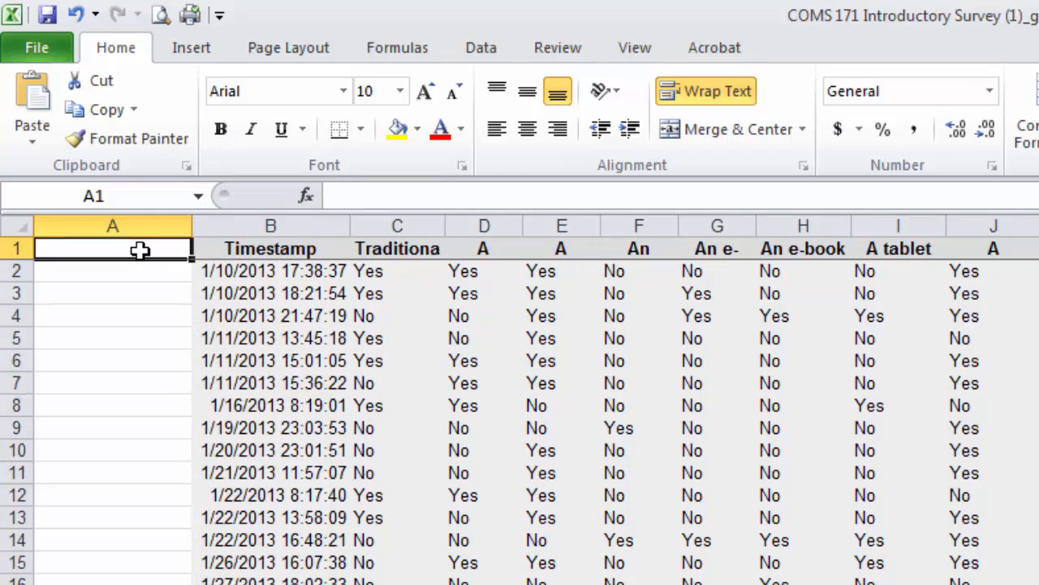
pyautogui.write('case')
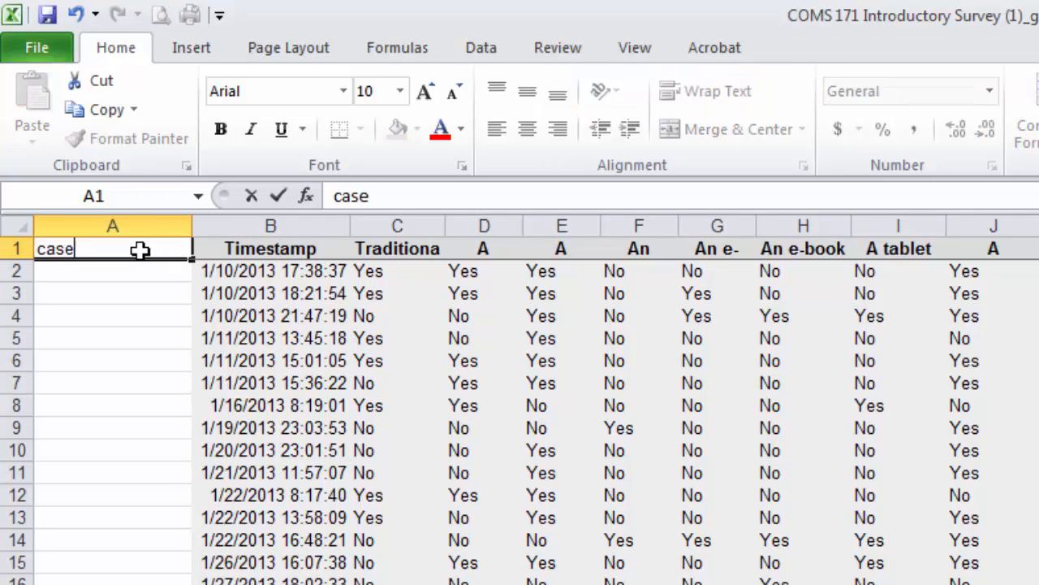
pyautogui.press('Return')
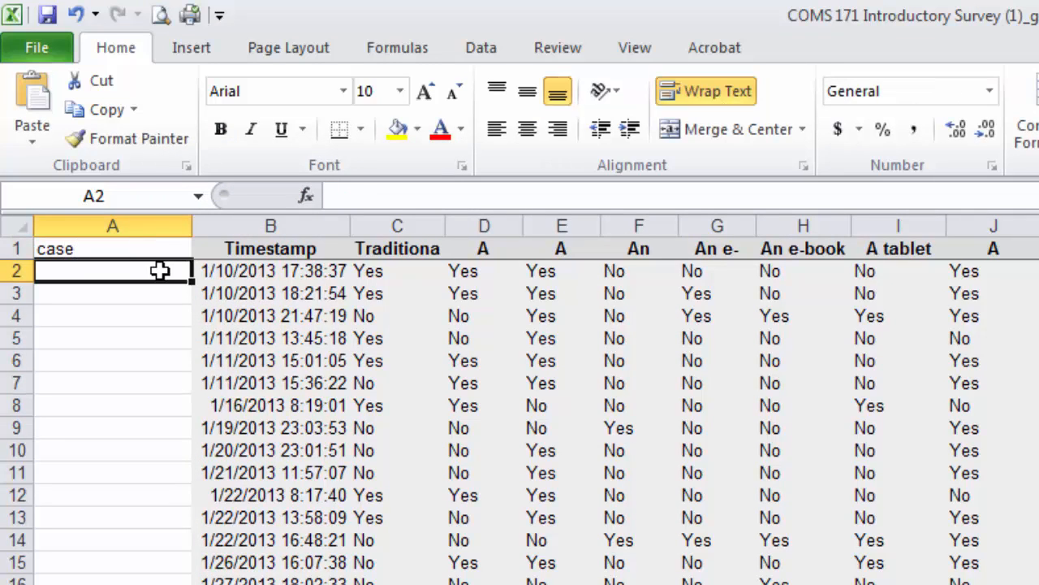
# Step: Number the responses in the case column, entering 501 and 502 and filling the series down the remaining rows
pyautogui.write('501')
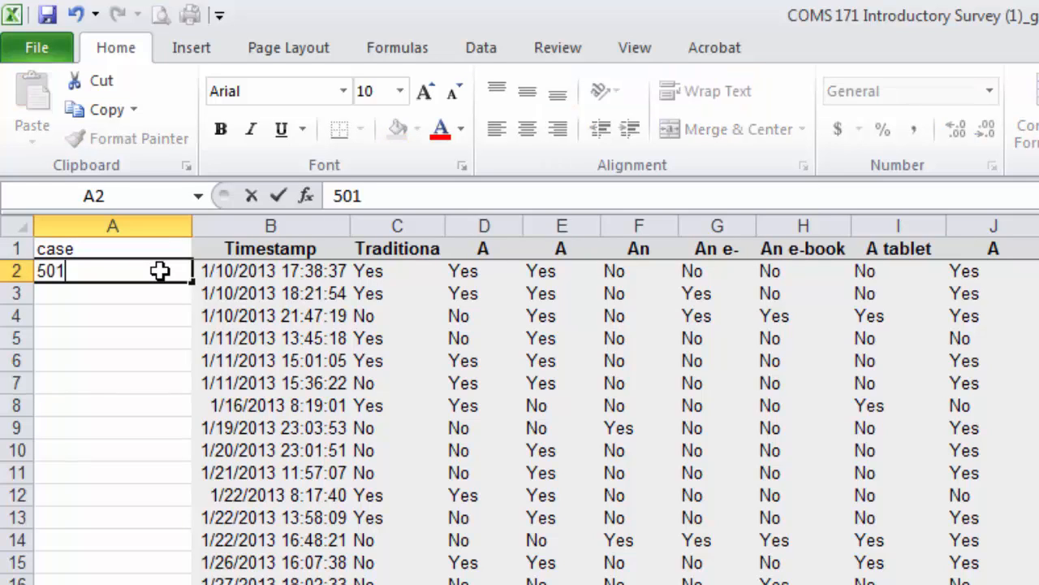
pyautogui.press('Return')
pyautogui.write('58')
pyautogui.press('BackSpace')
pyautogui.write('02')
pyautogui.press('Return')
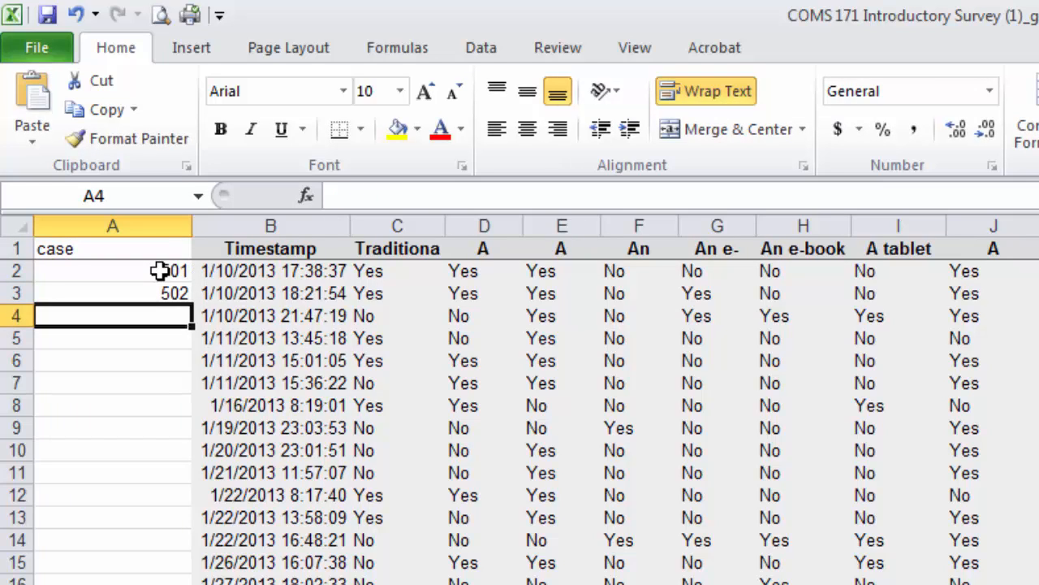
pyautogui.moveTo(159, 271); pyautogui.dragTo(203, 583)
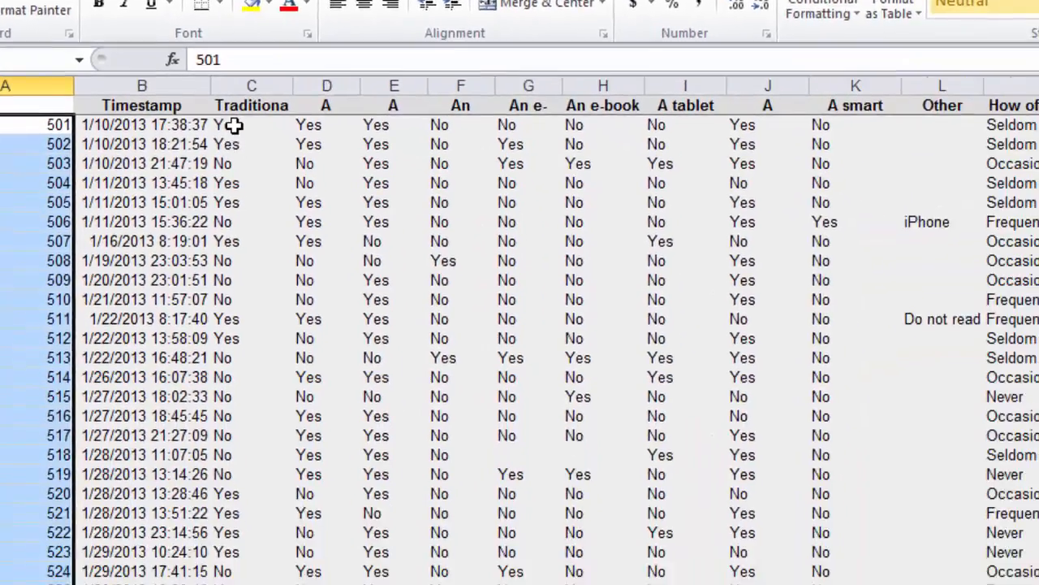
# Step: Replace every "Yes" with 1 in the response rows of columns C to K
pyautogui.click(366, 271)
pyautogui.moveTo(143, 39); pyautogui.dragTo(692, 566)
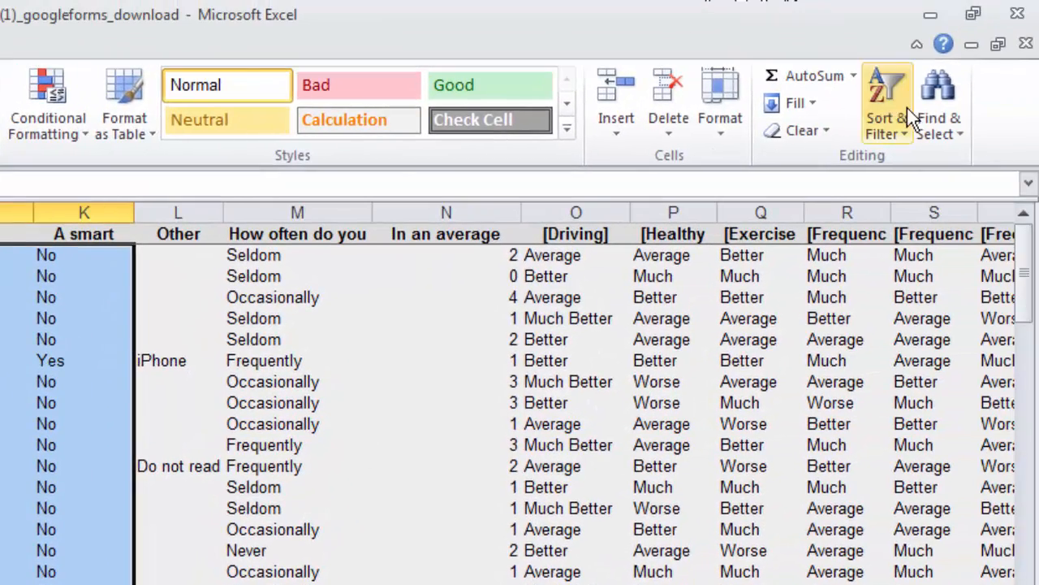
pyautogui.click(953, 134)
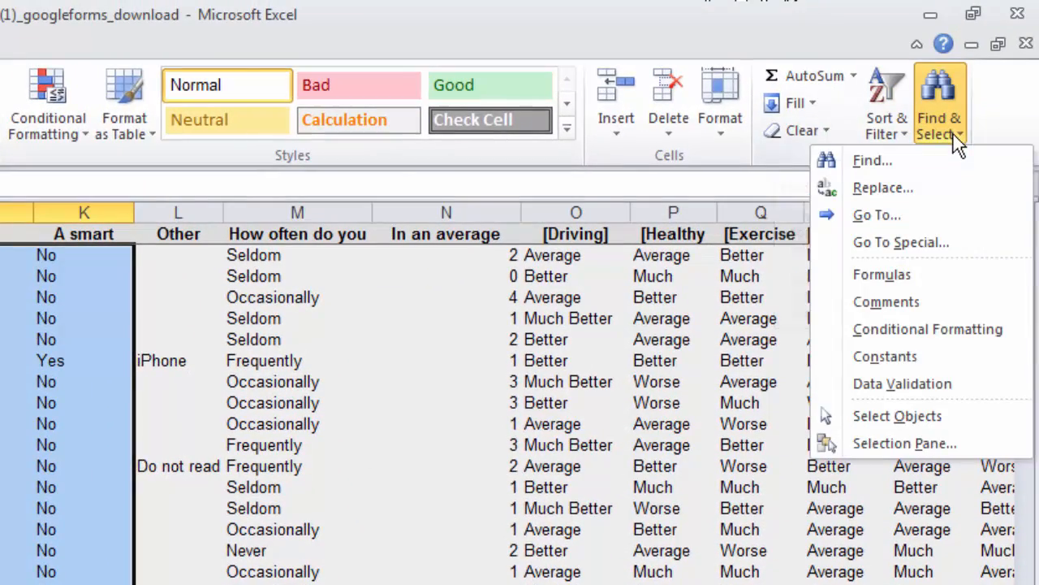
pyautogui.click(942, 188)
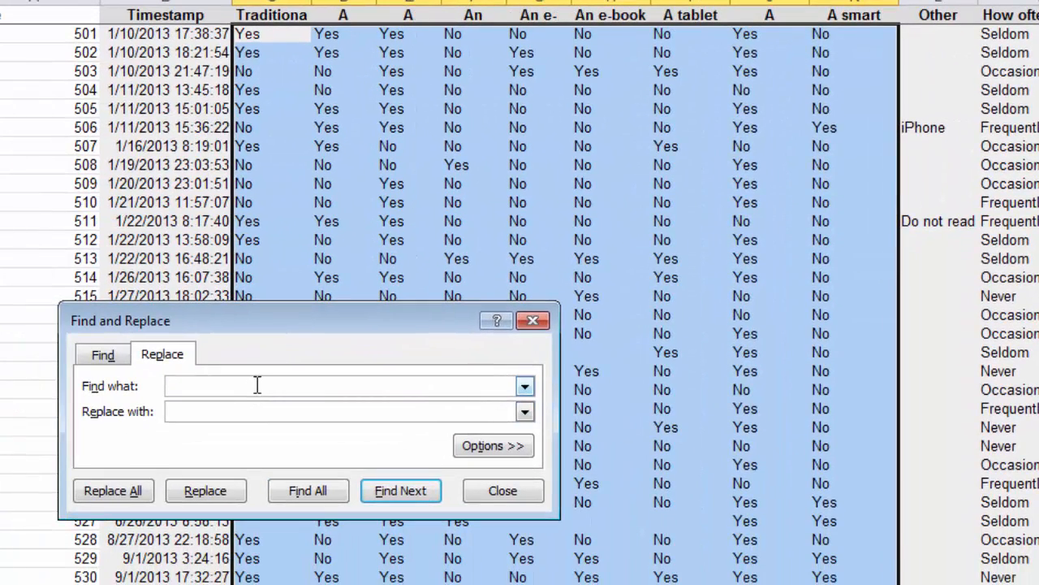
pyautogui.write('Yes')
pyautogui.click(227, 413)
pyautogui.write('1')
pyautogui.click(101, 497)
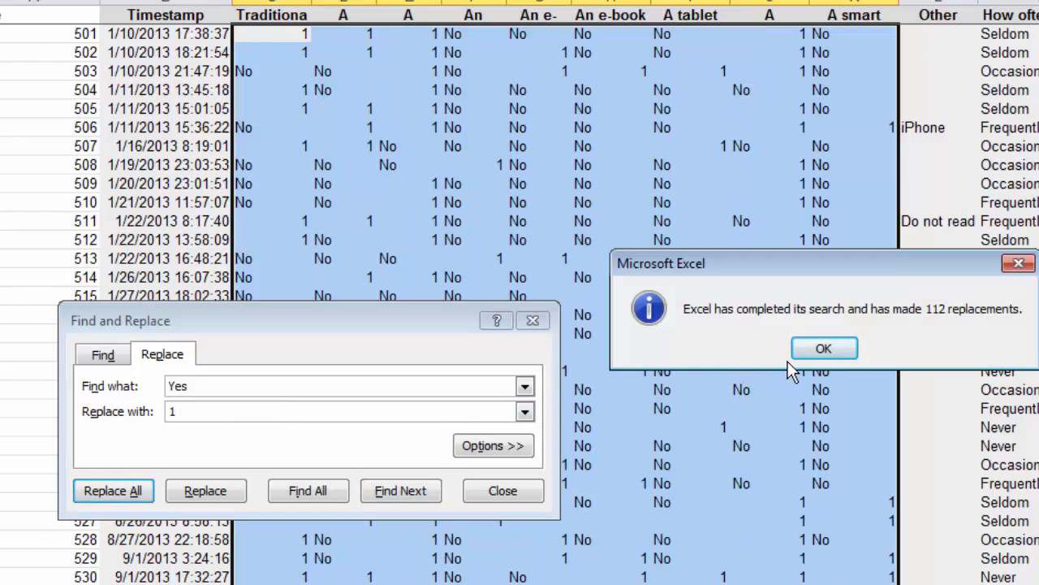
pyautogui.click(822, 347)
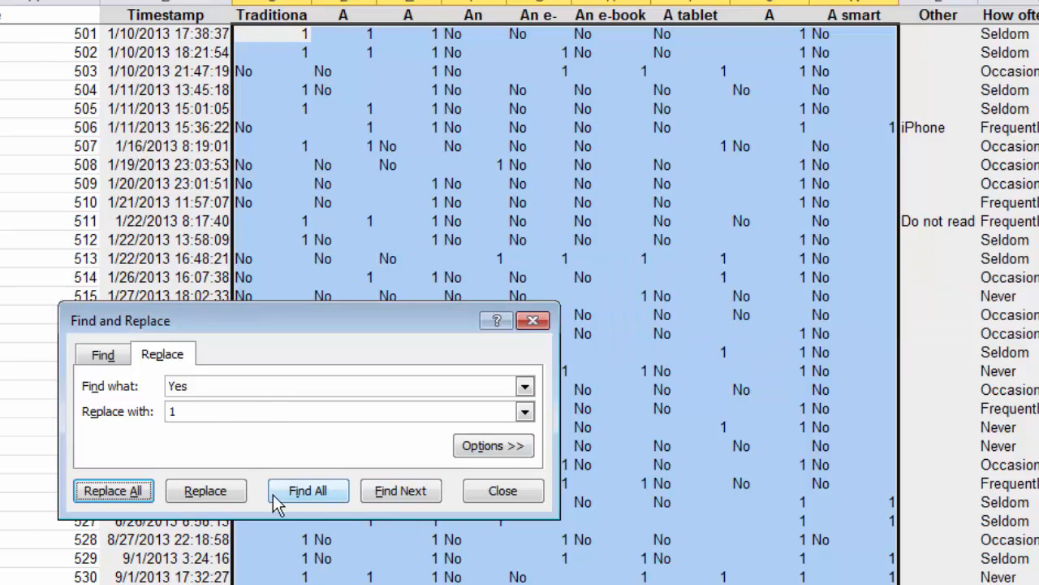
# Step: Replace every "No" with 2 in the same Yes/No columns and close Find and Replace
pyautogui.click(139, 380)
pyautogui.write('No')
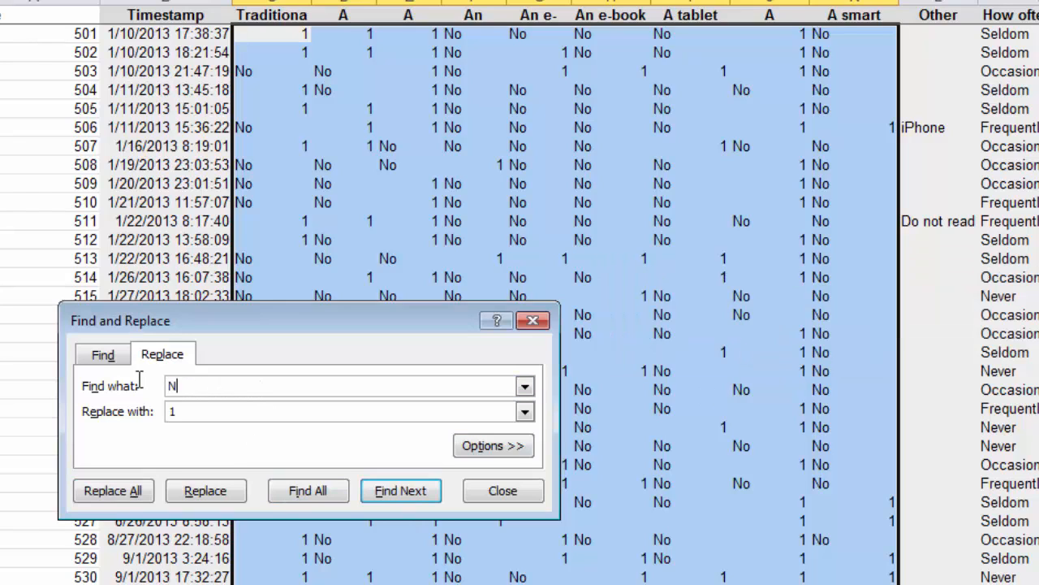
pyautogui.doubleClick(171, 411)
pyautogui.write('2')
pyautogui.click(124, 490)
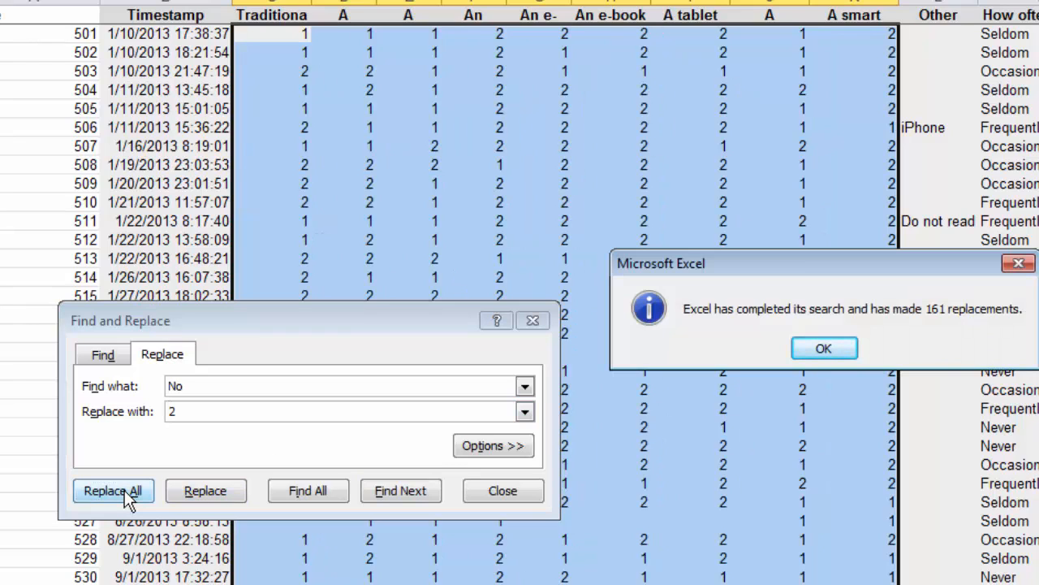
pyautogui.click(841, 349)
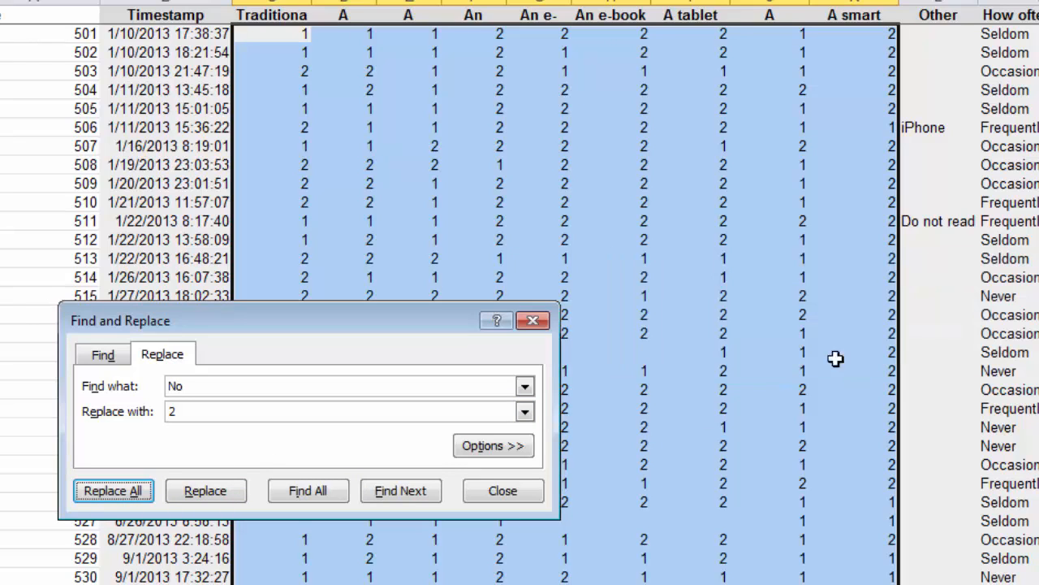
pyautogui.click(514, 495)
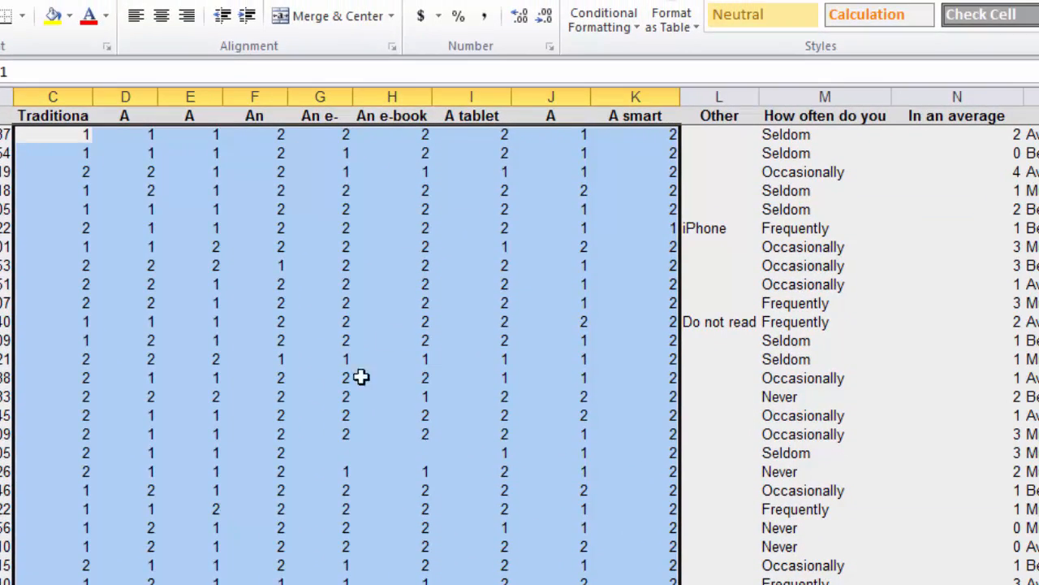
# Step: Replace every "Much worse" with 1 in the comparison ratings, from the Driving column O through the Study column AC
pyautogui.click(808, 118)
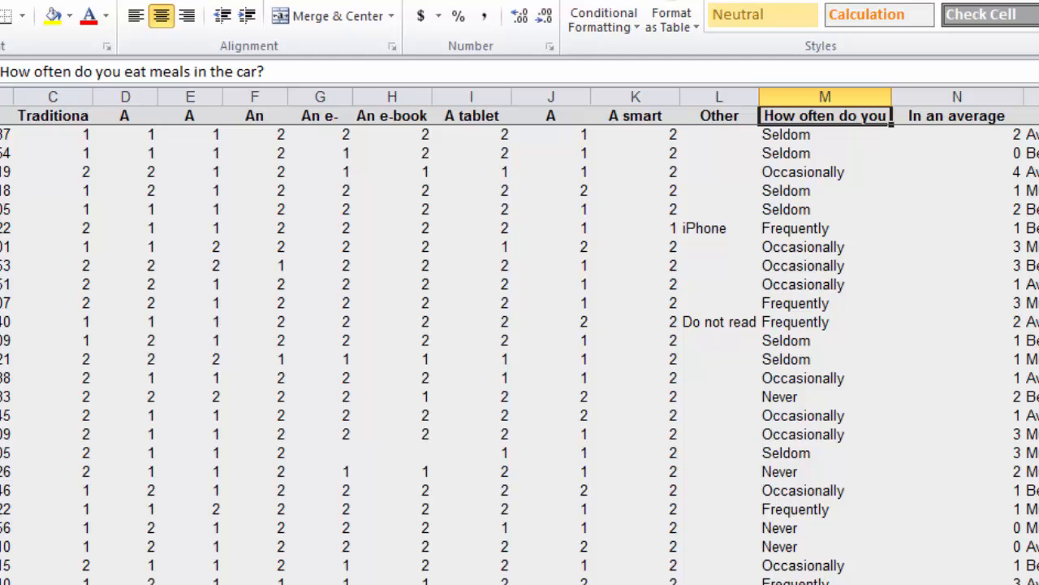
pyautogui.hscroll(5, 520, 337)
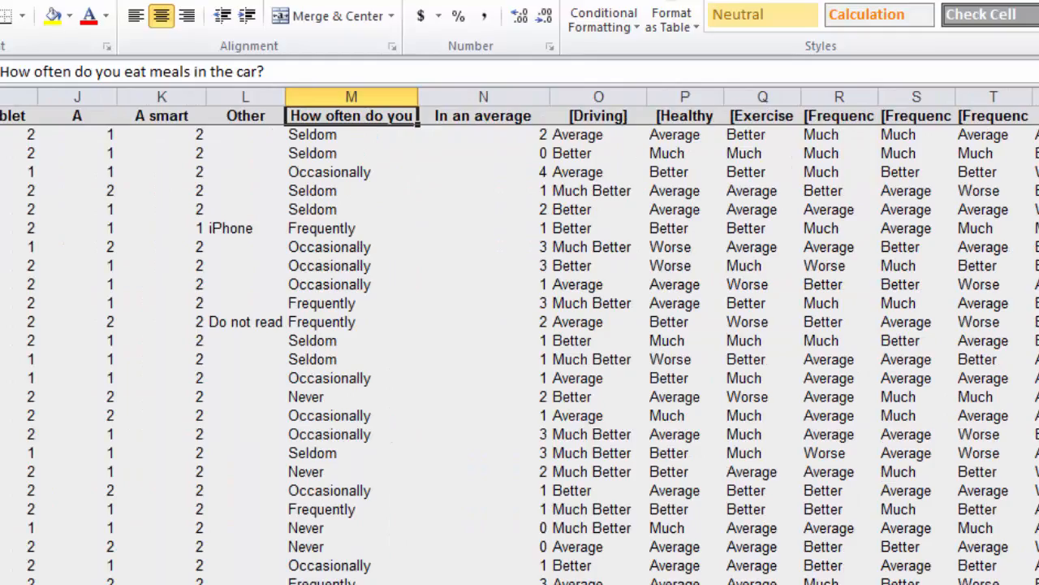
pyautogui.hscroll(4, 520, 336)
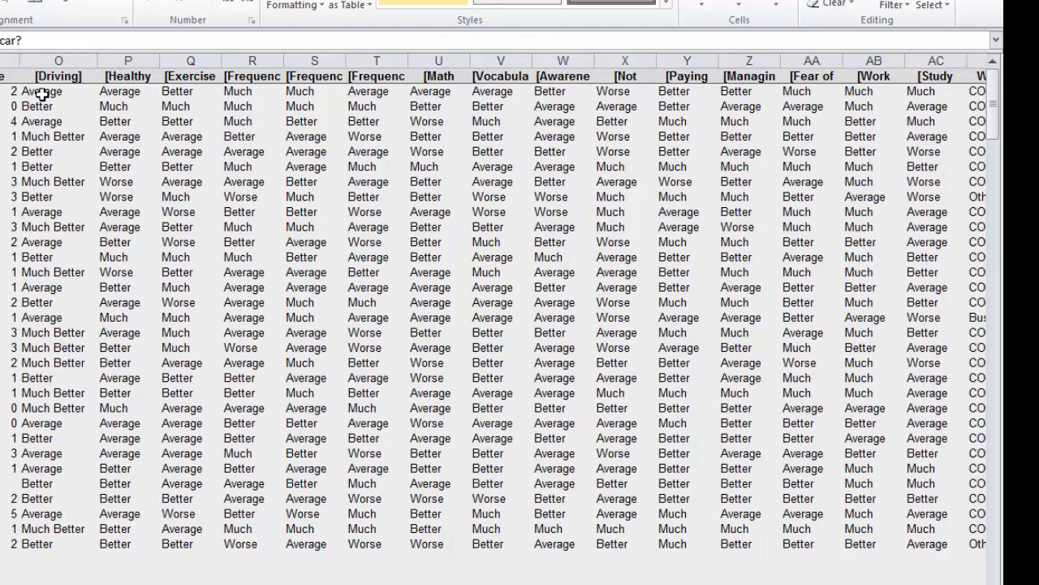
pyautogui.moveTo(43, 94); pyautogui.dragTo(948, 540)
pyautogui.click(934, 6)
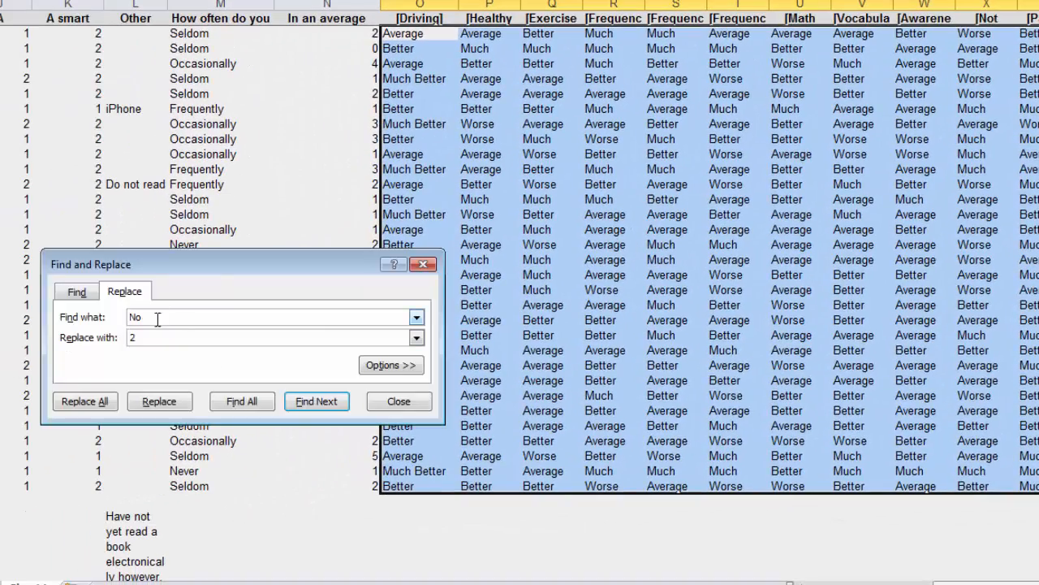
pyautogui.moveTo(136, 320); pyautogui.dragTo(95, 318)
pyautogui.write('Much worse')
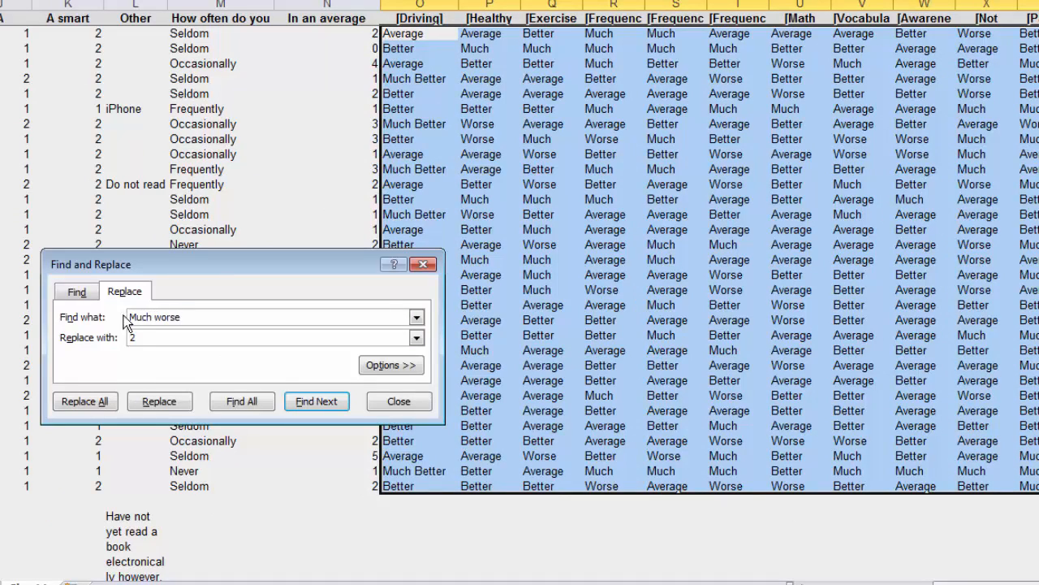
pyautogui.press('Tab')
pyautogui.write('1')
pyautogui.click(85, 401)
pyautogui.click(657, 288)
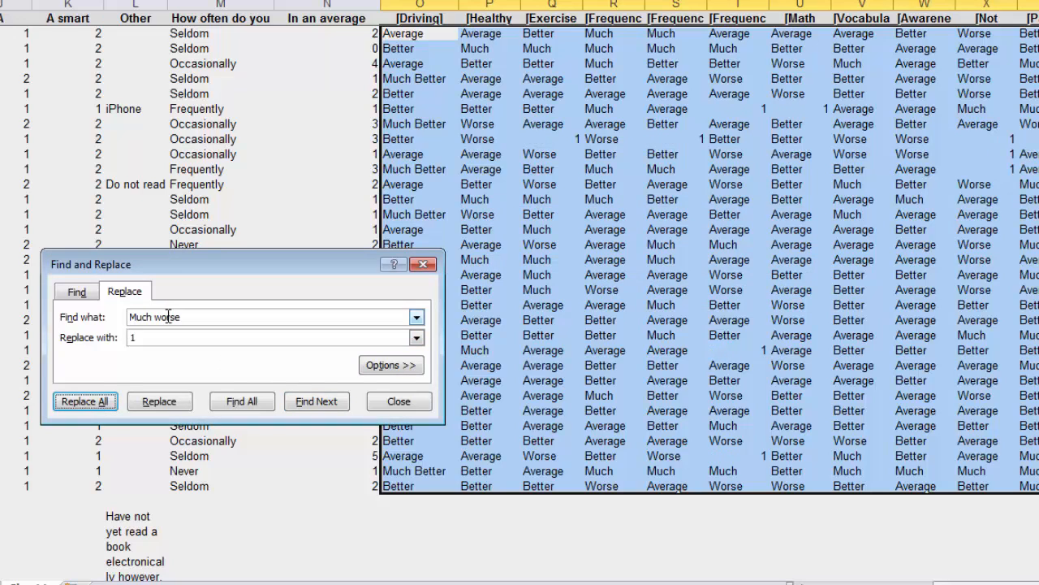
# Step: Replace every "Worse" with 2 in the comparison ratings of columns O to AC
pyautogui.moveTo(161, 316); pyautogui.dragTo(118, 345)
pyautogui.write('W')
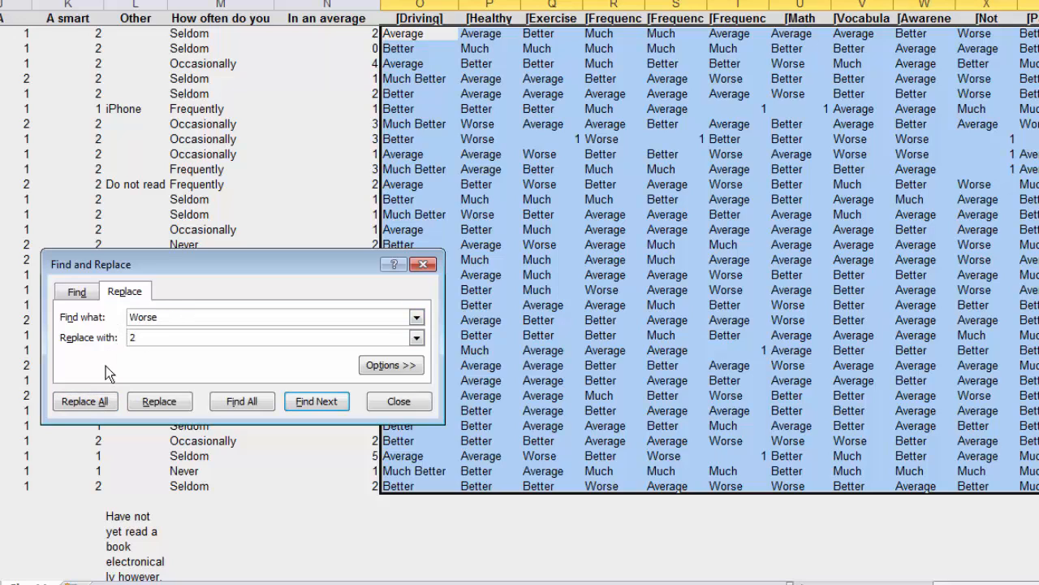
pyautogui.click(97, 401)
pyautogui.click(660, 284)
# Step: Replace every "Average" with 3 in the selected comparison ratings
pyautogui.moveTo(167, 317); pyautogui.dragTo(122, 317)
pyautogui.write('Average')
pyautogui.moveTo(140, 338); pyautogui.dragTo(114, 343)
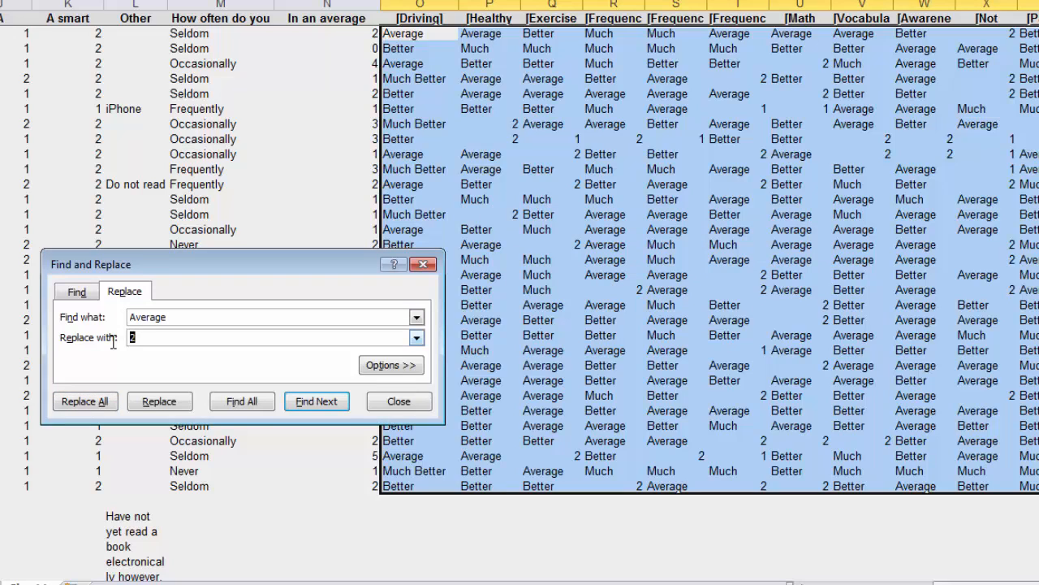
pyautogui.write('3')
pyautogui.click(104, 400)
pyautogui.click(679, 290)
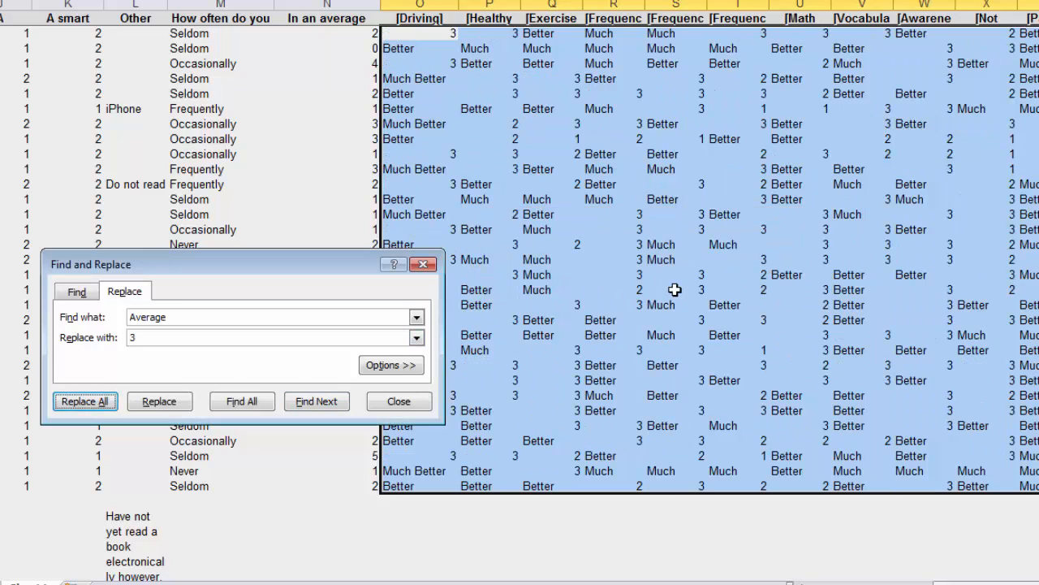
# Step: Try to replace every "Better" with 4 in the comparison ratings, then close Find and Replace and undo that replacement
pyautogui.moveTo(178, 316); pyautogui.dragTo(122, 318)
pyautogui.write('Better')
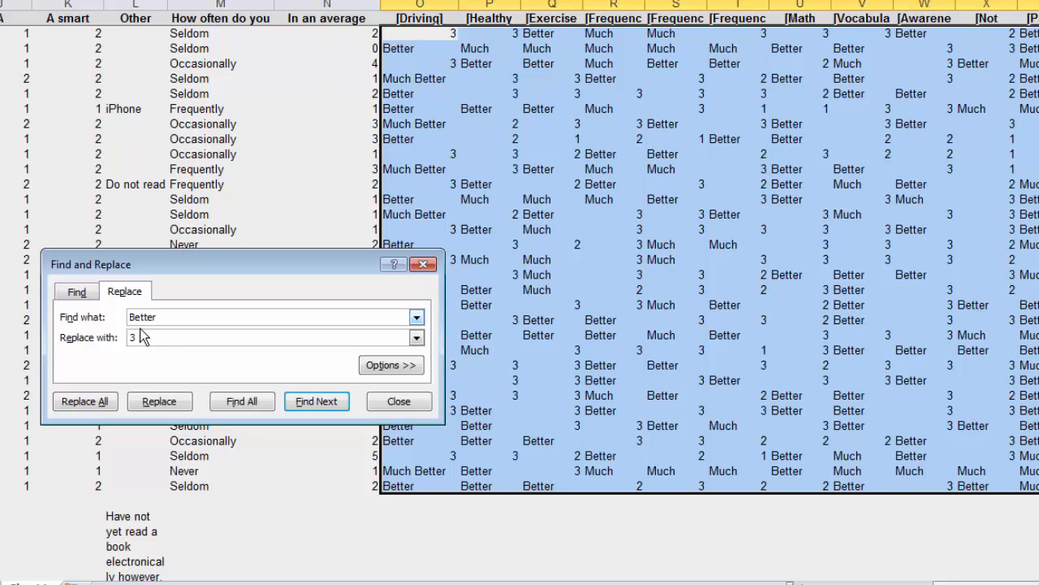
pyautogui.moveTo(138, 333); pyautogui.dragTo(129, 336)
pyautogui.write('4')
pyautogui.click(88, 407)
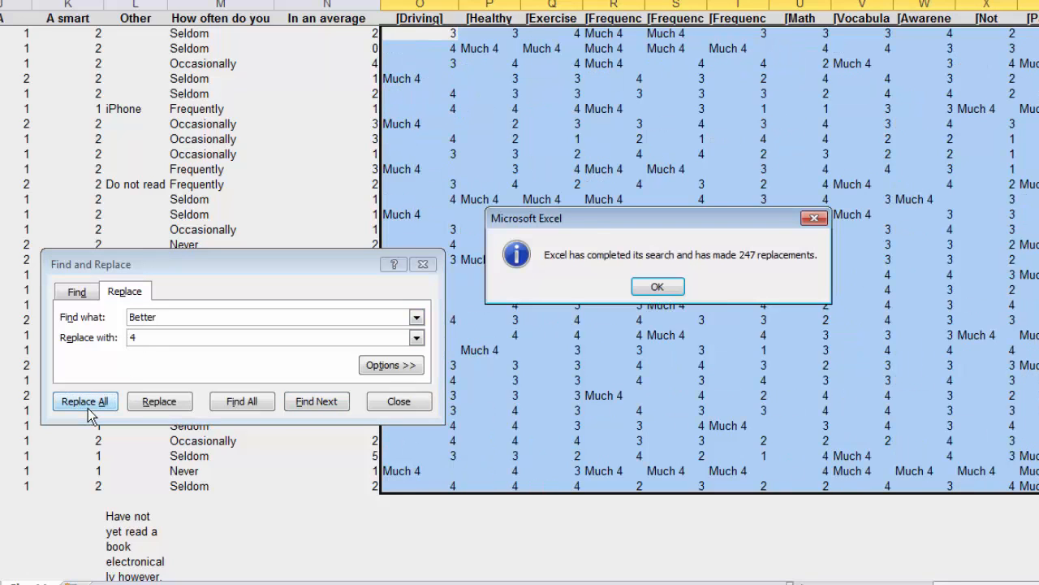
pyautogui.click(660, 287)
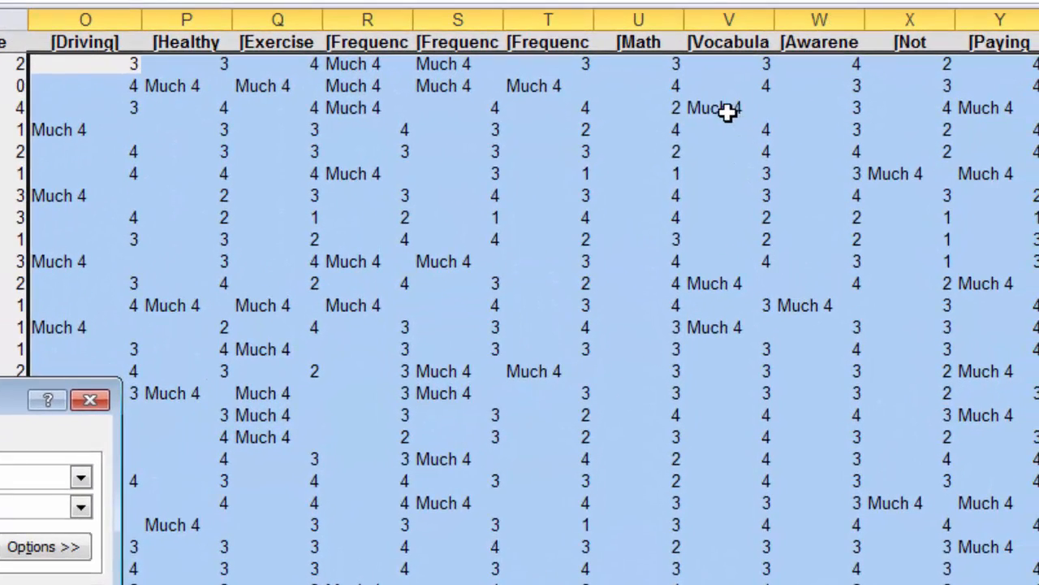
pyautogui.click(713, 108)
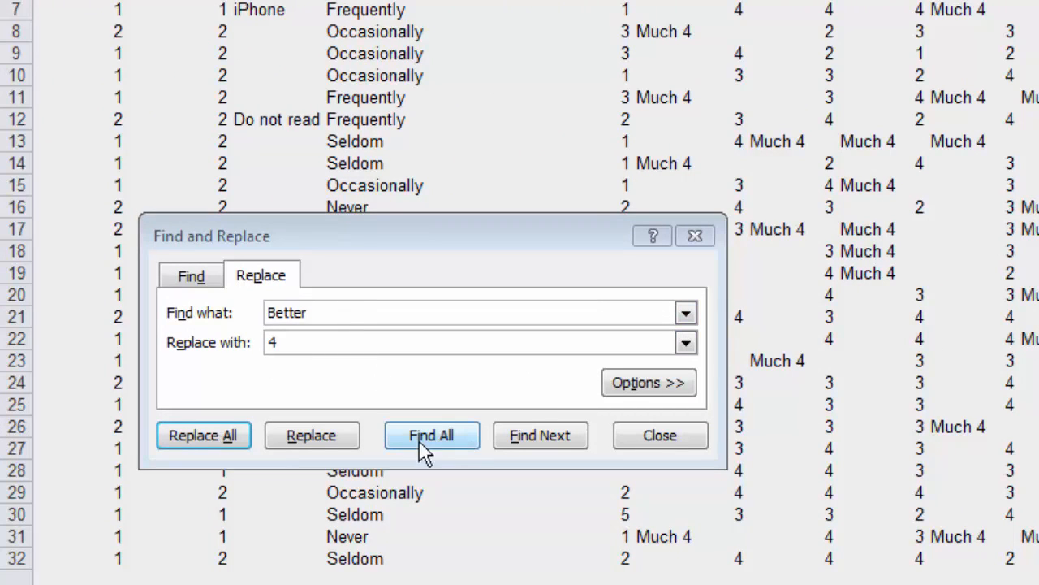
pyautogui.click(653, 443)
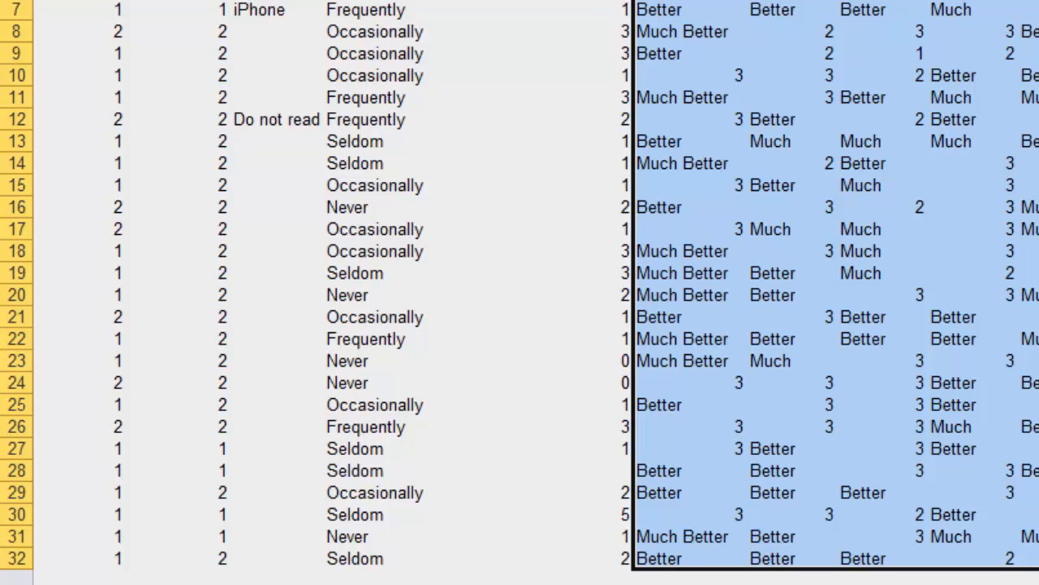
# Step: Replace every "Much Better" with 5 in the comparison ratings, from the Driving column O through the Study column AC
pyautogui.hotkey('ctrl', 'h')
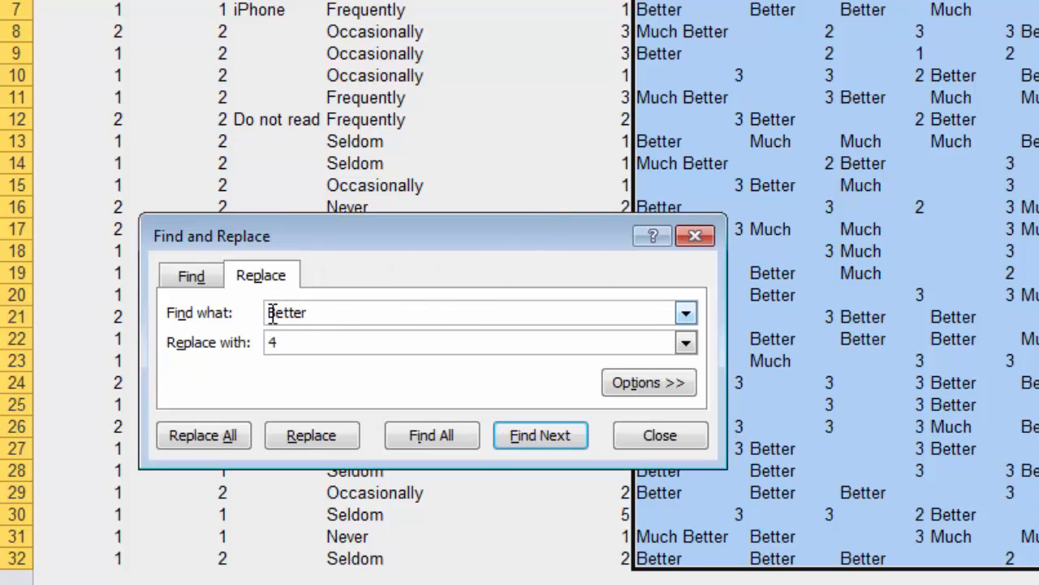
pyautogui.write('Much')
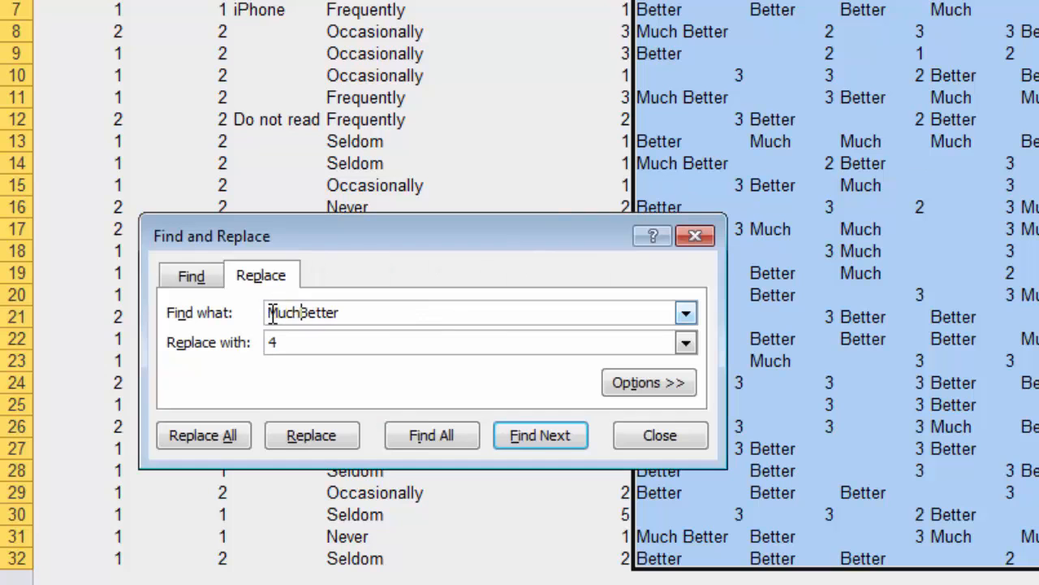
pyautogui.doubleClick(268, 343)
pyautogui.write('5')
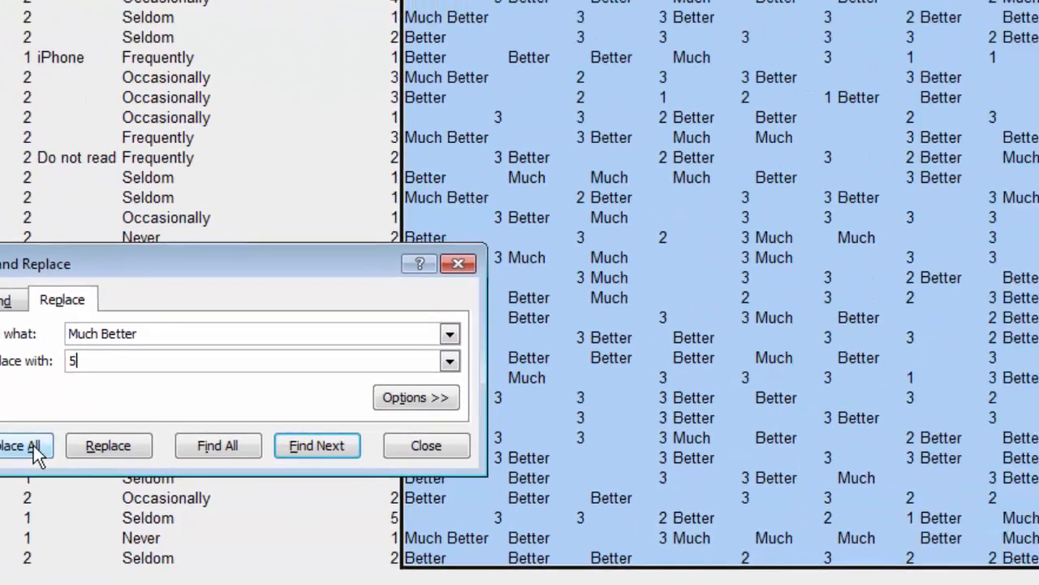
pyautogui.click(203, 435)
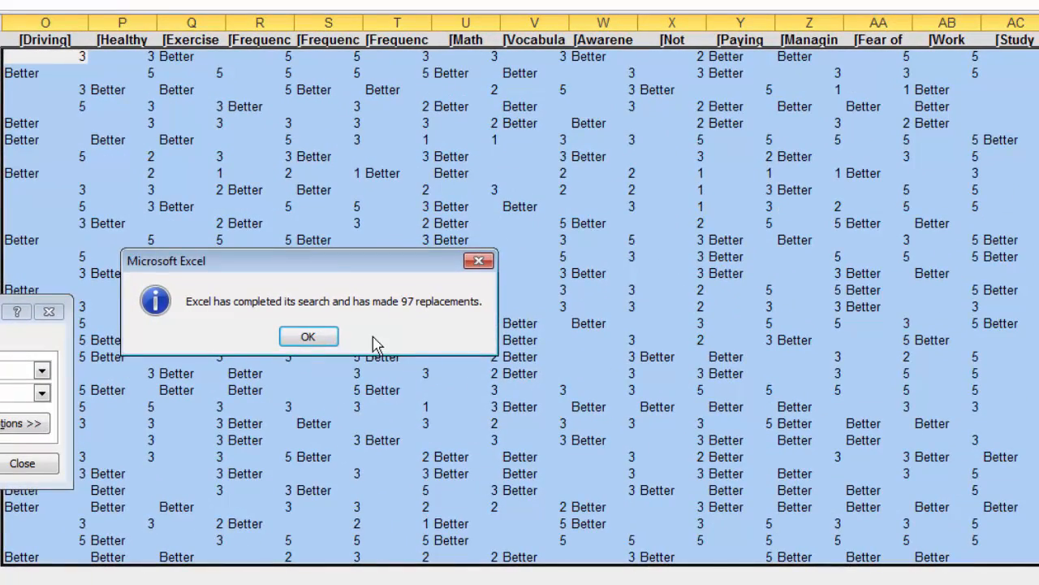
pyautogui.click(325, 340)
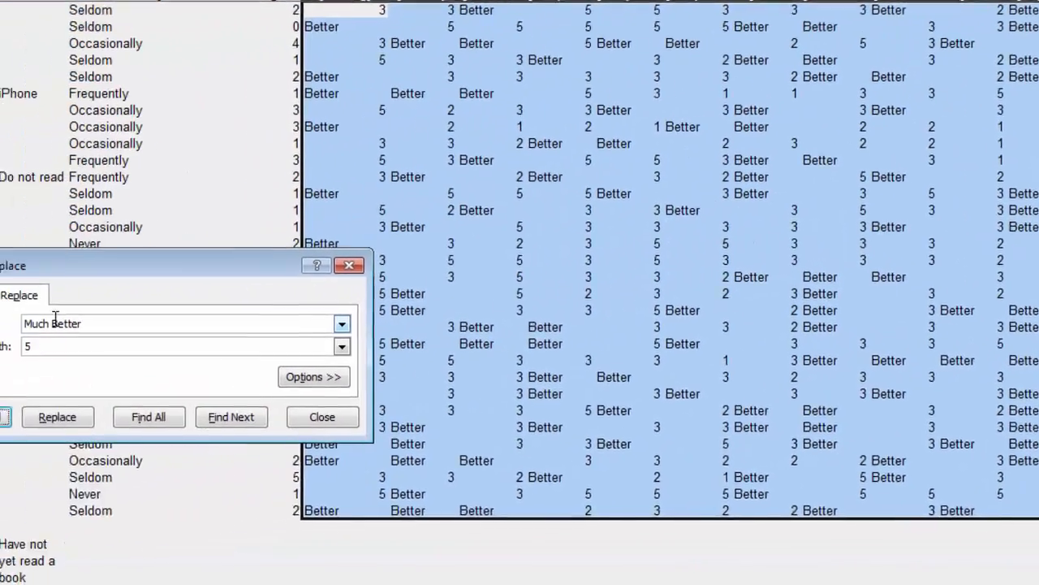
# Step: Replace every remaining "Better" with 4 in the comparison ratings and close Find and Replace
pyautogui.moveTo(52, 323); pyautogui.dragTo(10, 323)
pyautogui.press('BackSpace')
pyautogui.doubleClick(154, 326)
pyautogui.write('4')
pyautogui.click(103, 397)
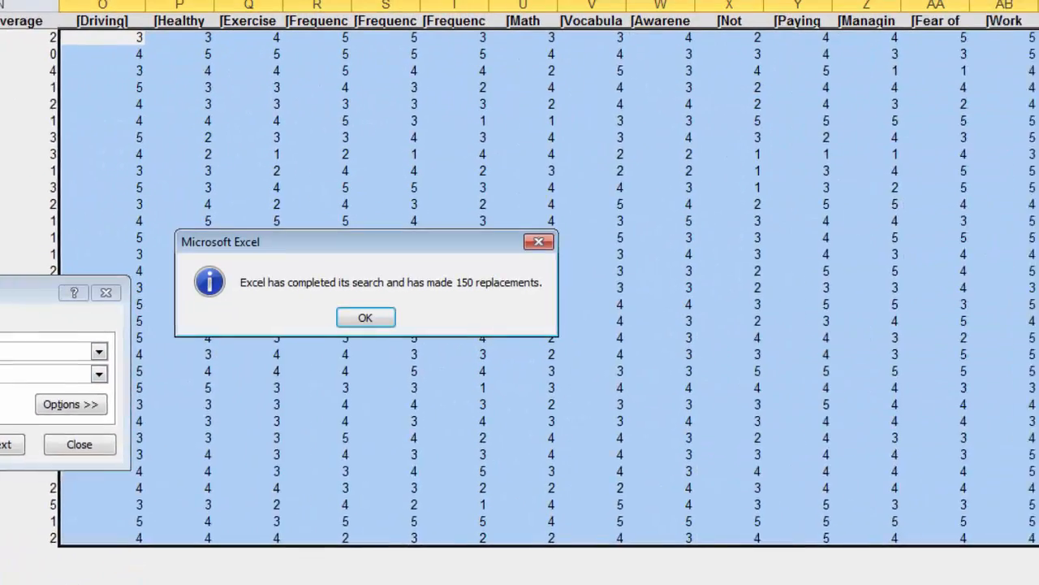
pyautogui.click(393, 318)
pyautogui.click(34, 463)
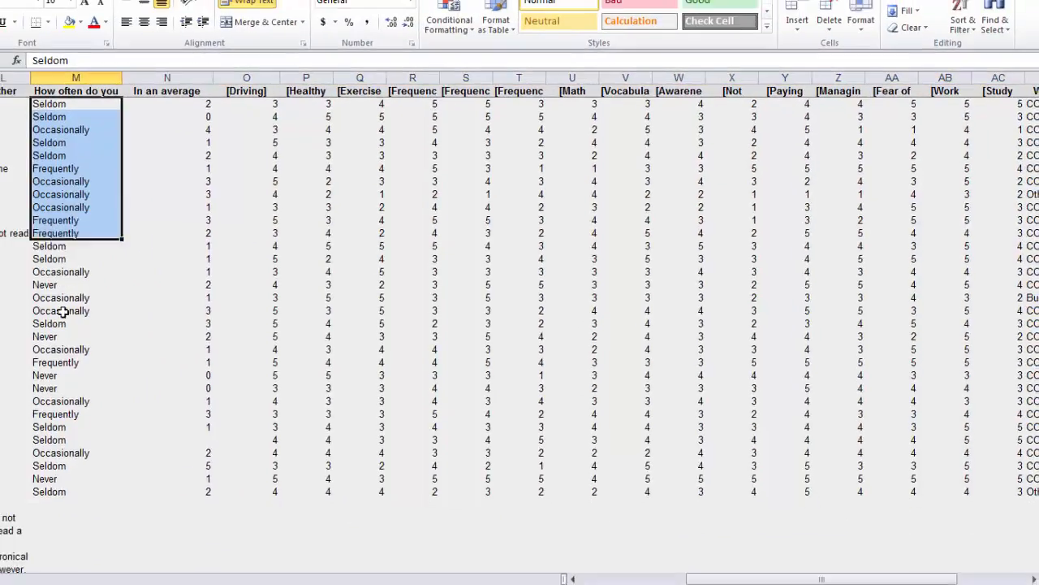
# Step: Select the "How often do you" responses in M2:M32 and check the other worded answer columns from AD to AG
pyautogui.moveTo(63, 311); pyautogui.dragTo(61, 491)
pyautogui.click(967, 578)
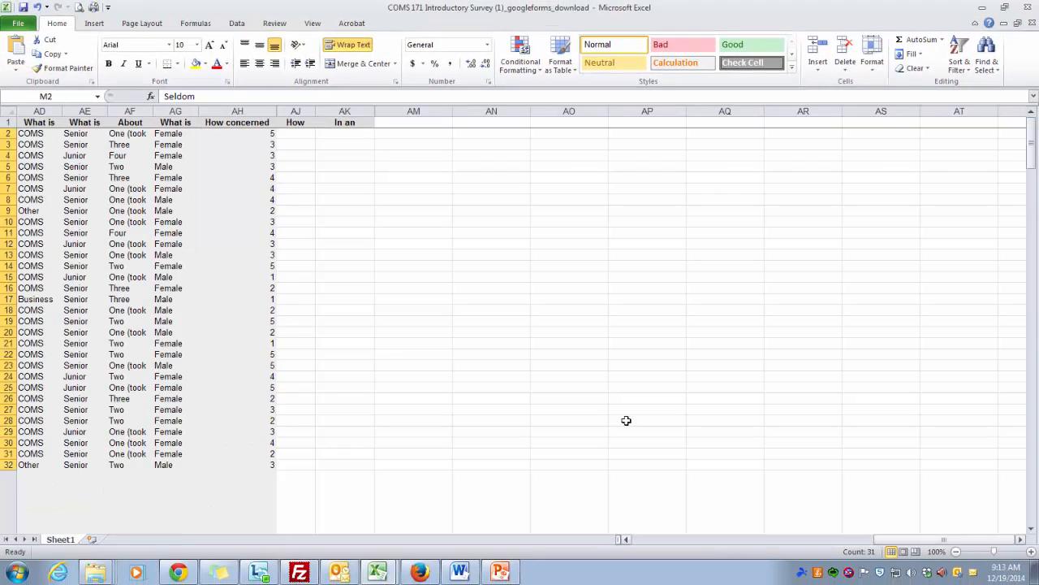